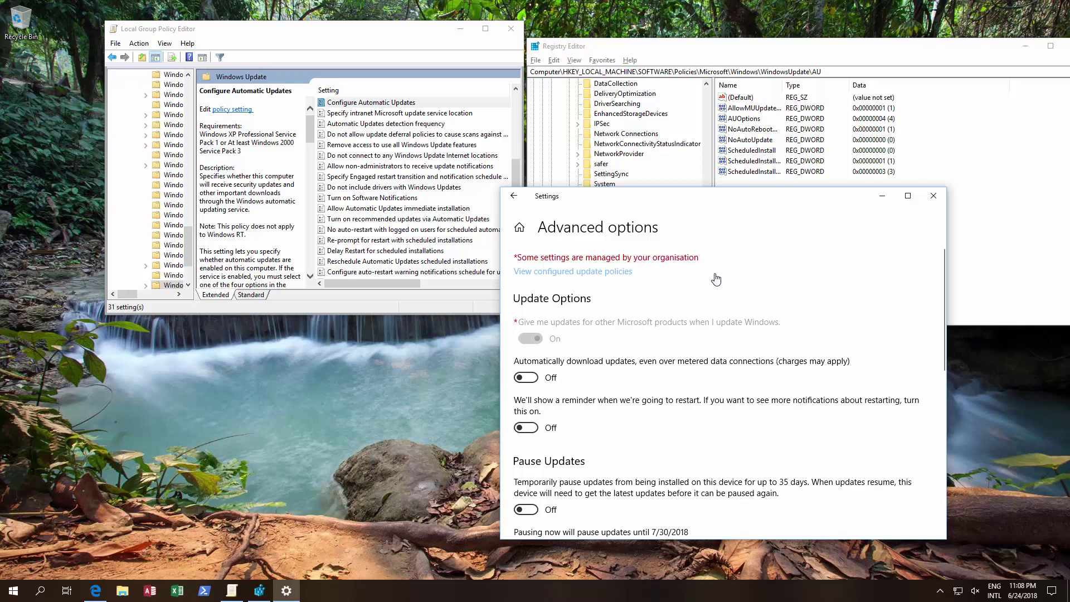
# Step: Bring the Microsoft Docs restart page forward to view the Group Policy restart settings table
pyautogui.click(96, 592)
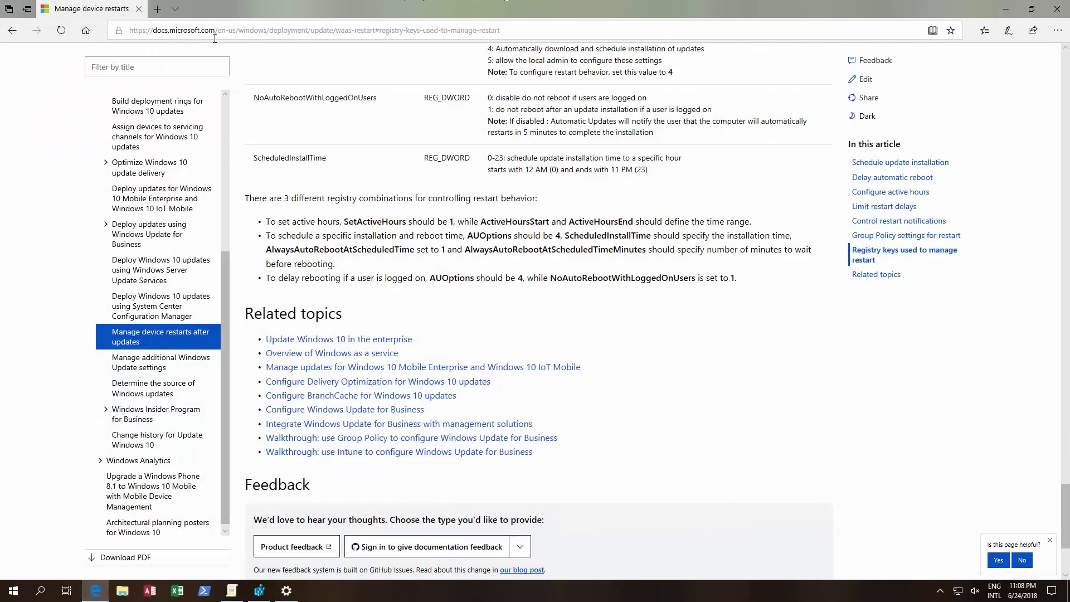
pyautogui.scroll(1, 607, 247)
pyautogui.scroll(3, 634, 248)
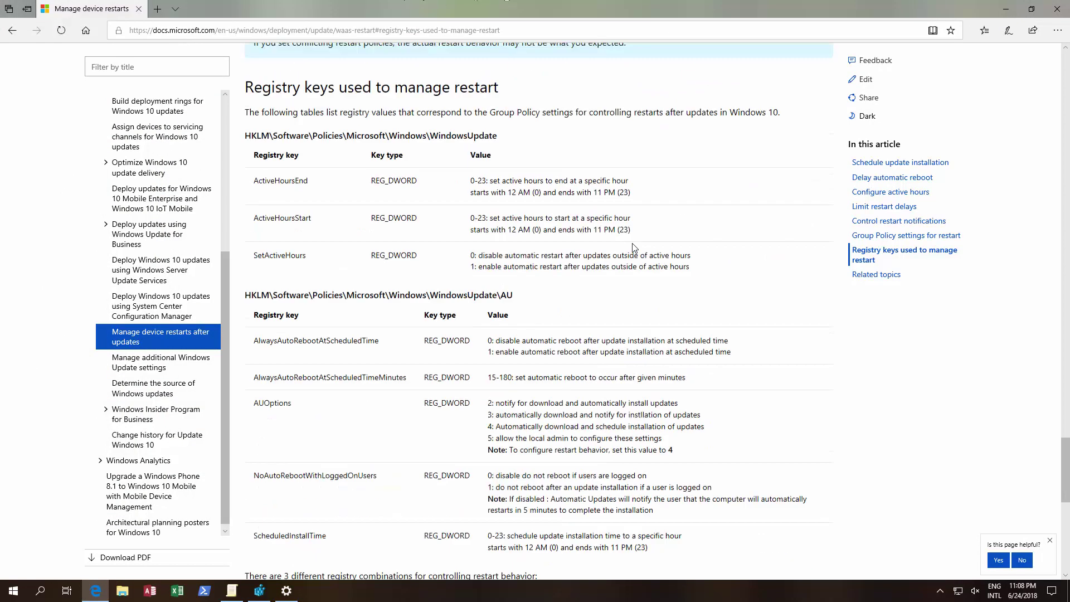
pyautogui.scroll(4, 633, 249)
pyautogui.scroll(3, 630, 264)
pyautogui.scroll(2, 631, 264)
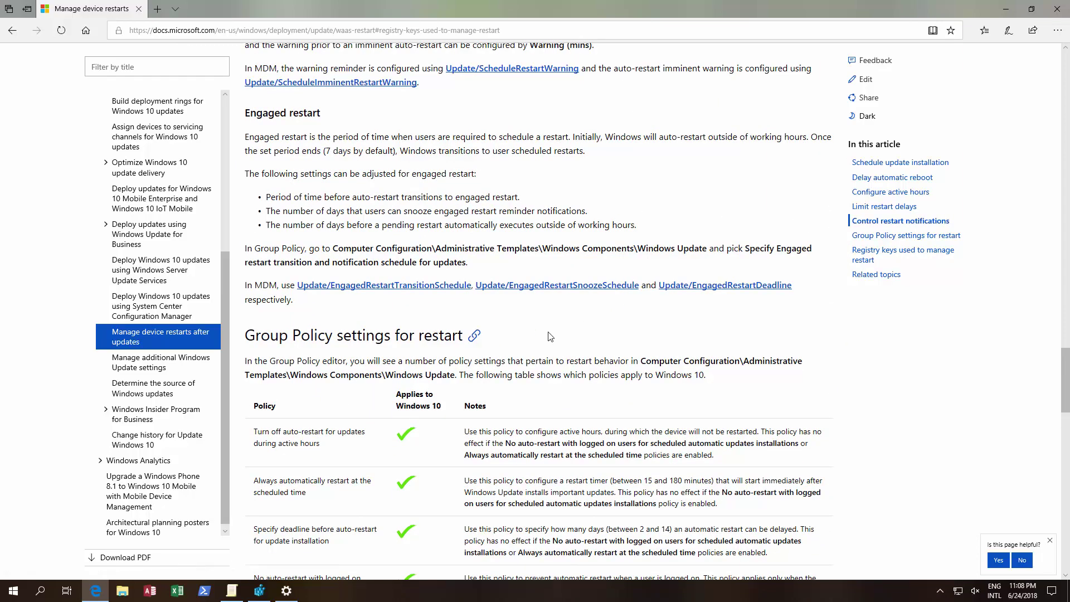
pyautogui.scroll(-4, 547, 336)
pyautogui.scroll(-3, 549, 336)
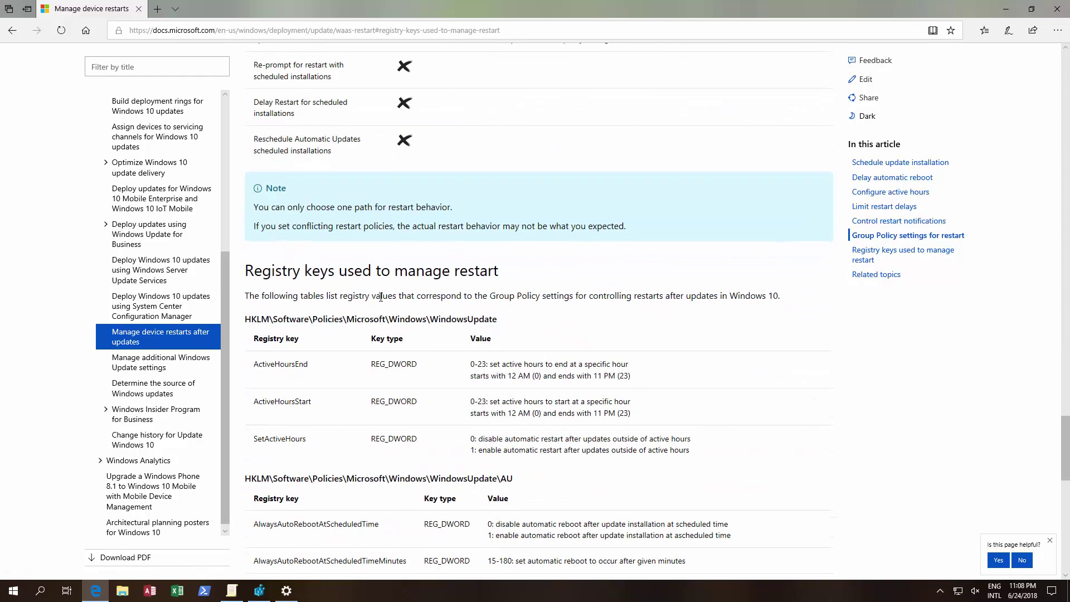
pyautogui.scroll(2, 630, 318)
pyautogui.scroll(3, 627, 318)
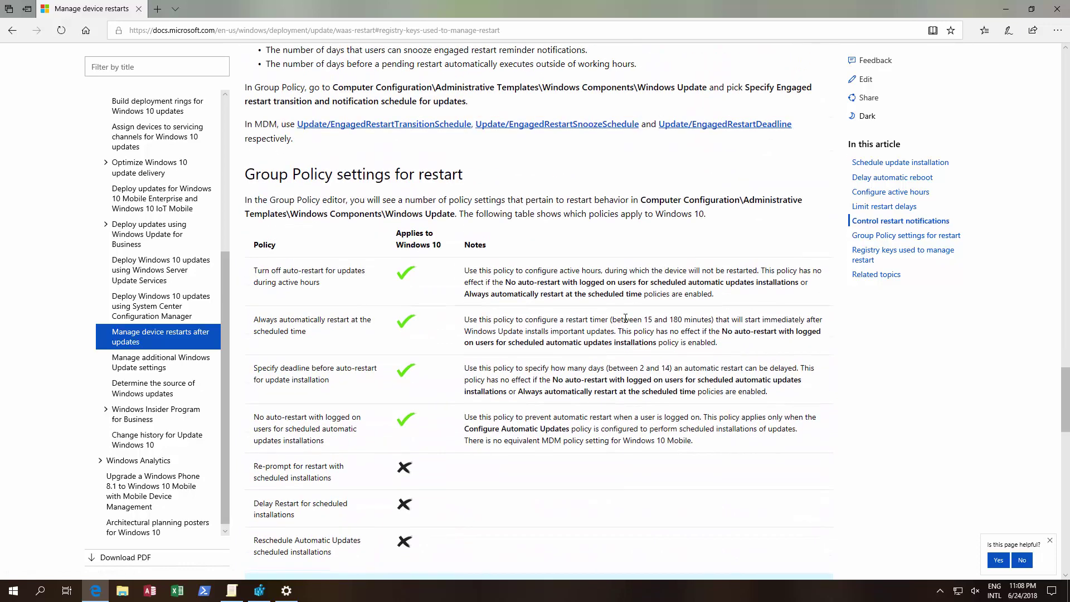
pyautogui.scroll(-1, 625, 318)
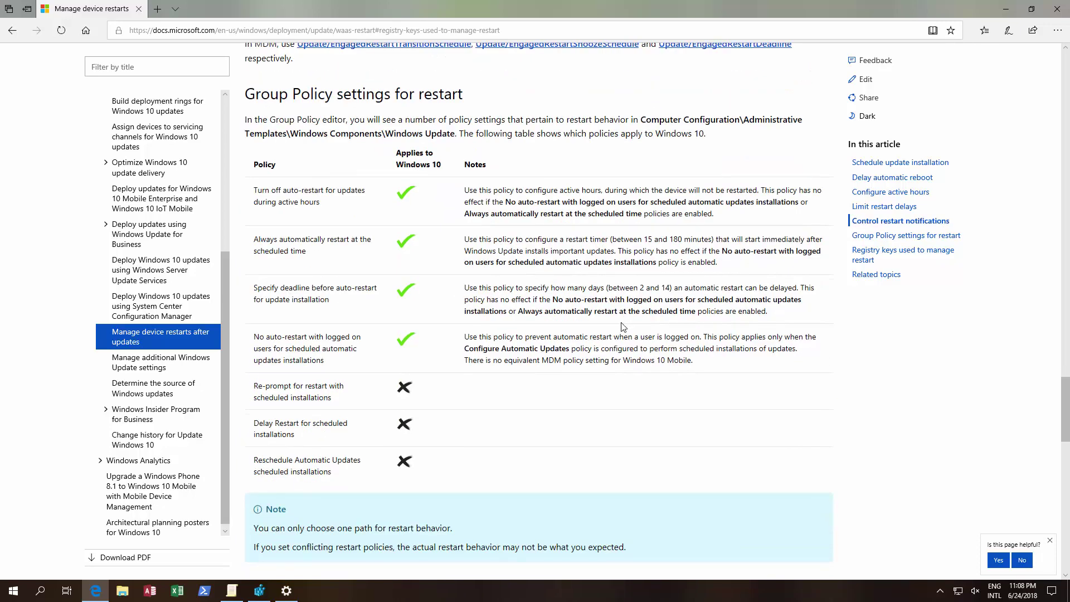
# Step: Launch Edit group policy from a 'gp' search, maximize it and widen the folder tree
pyautogui.click(13, 590)
pyautogui.write('gp')
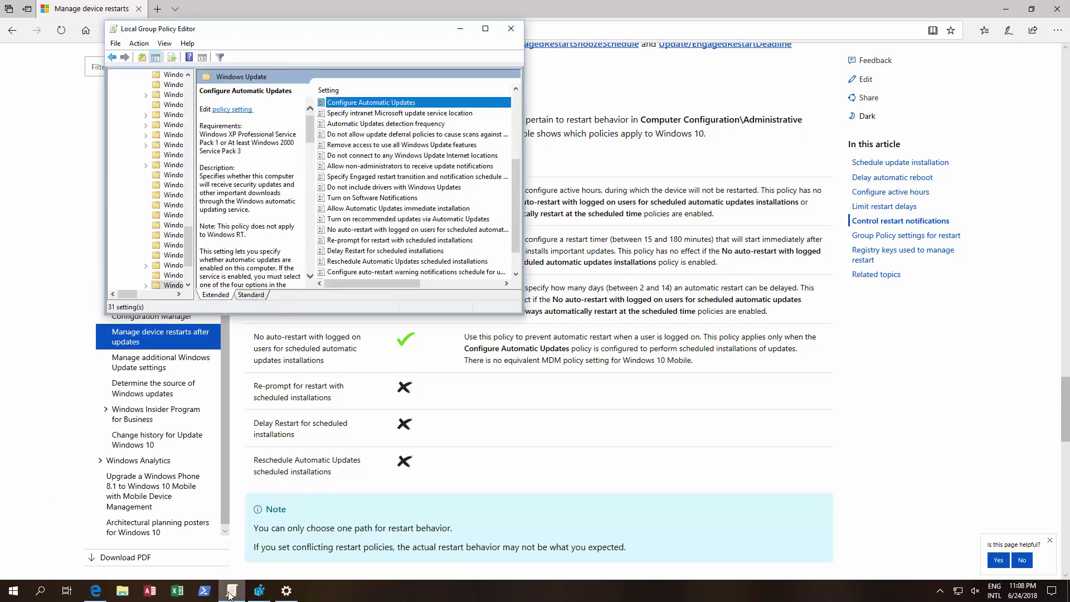
pyautogui.click(485, 29)
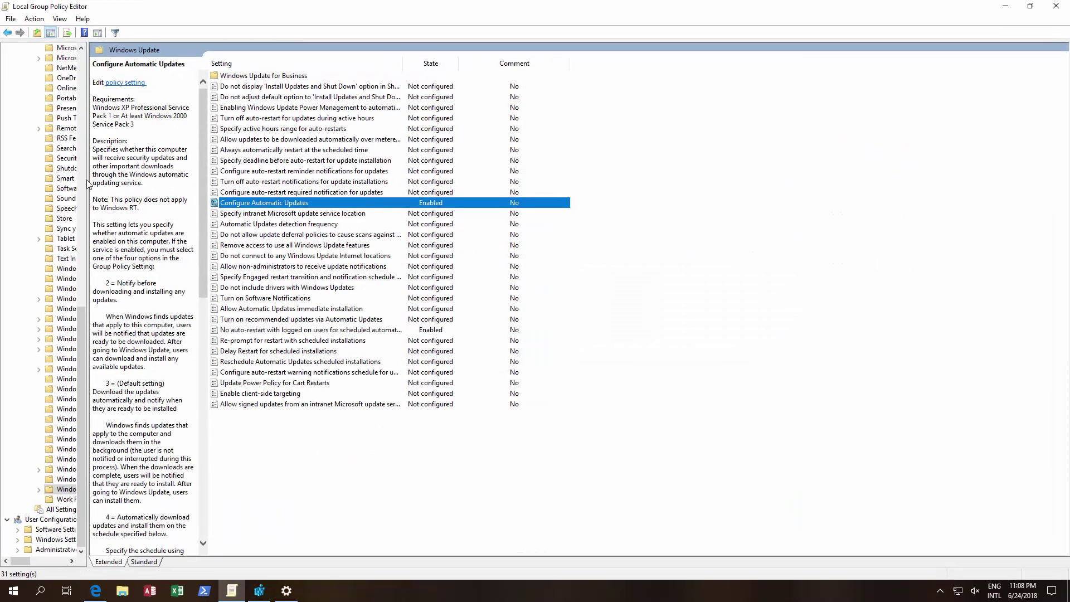
pyautogui.click(87, 182)
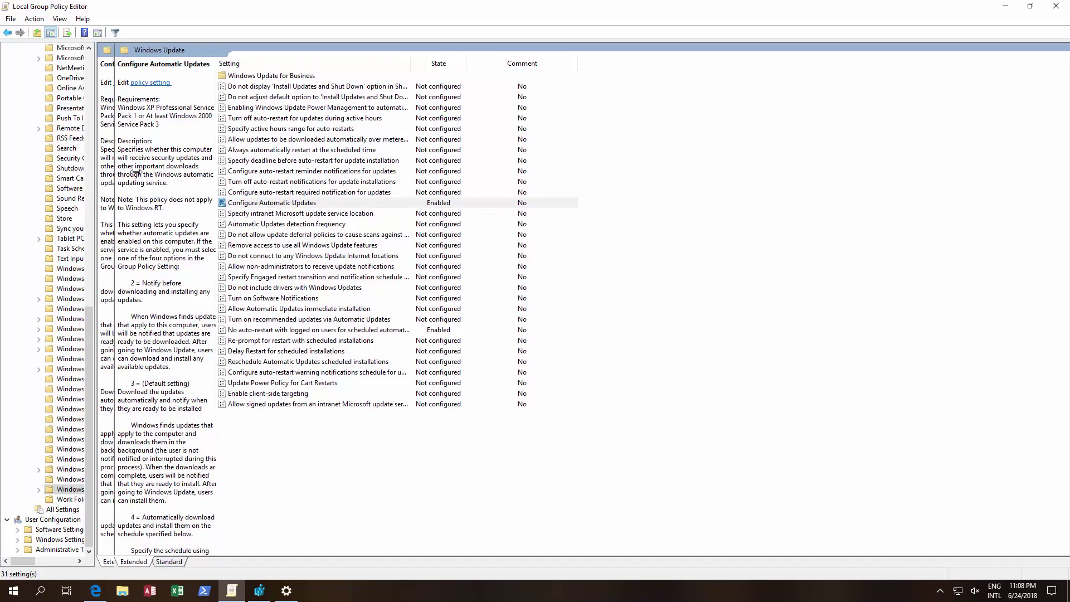
pyautogui.moveTo(87, 181); pyautogui.dragTo(226, 178)
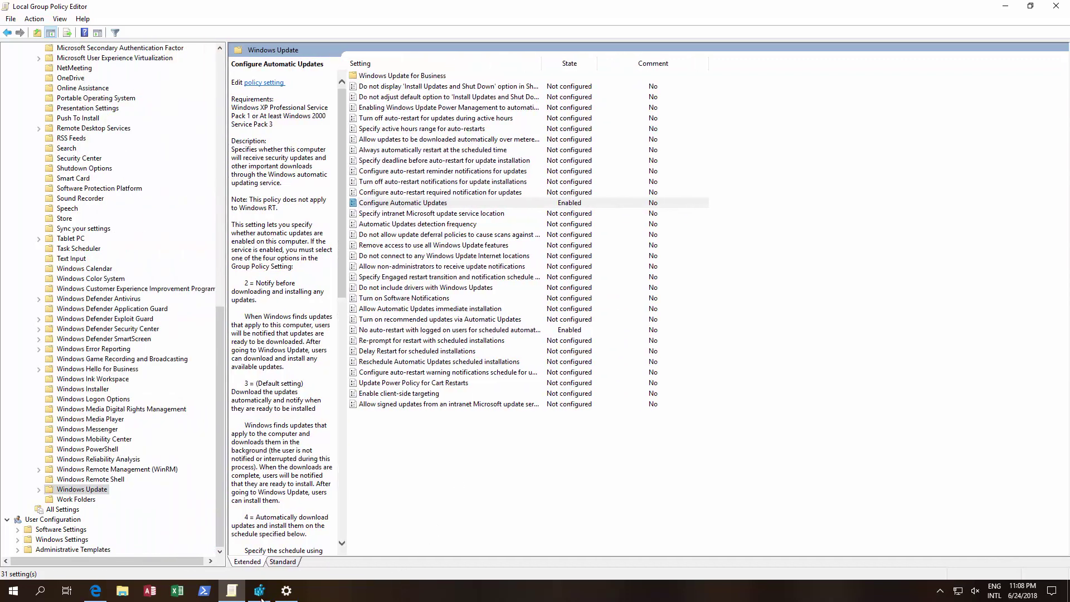
# Step: Compare the restart documentation page with the Windows Update policies in the editor
pyautogui.click(95, 591)
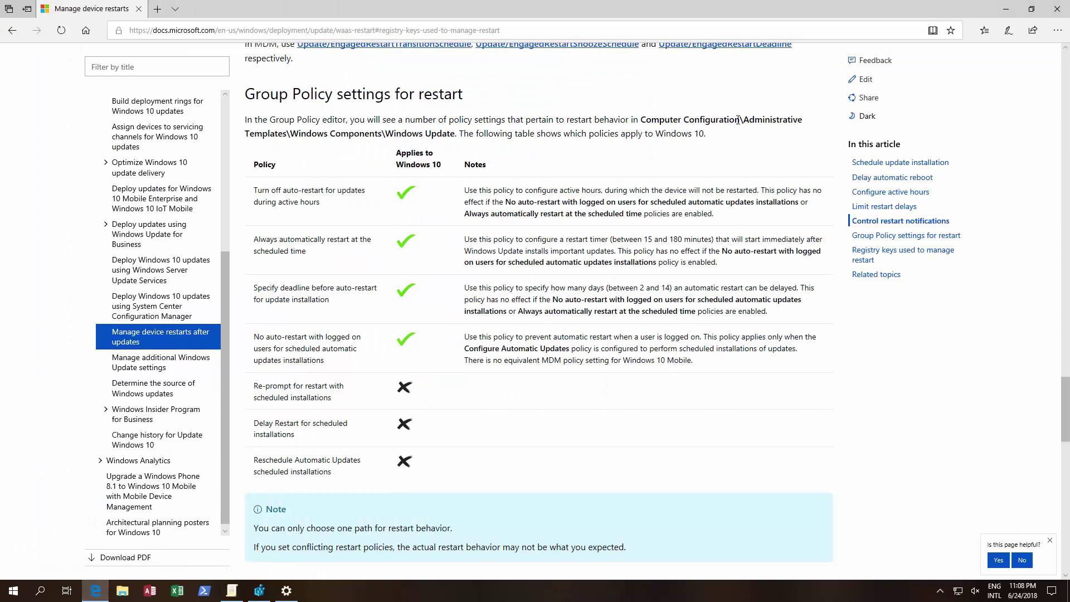
pyautogui.click(233, 590)
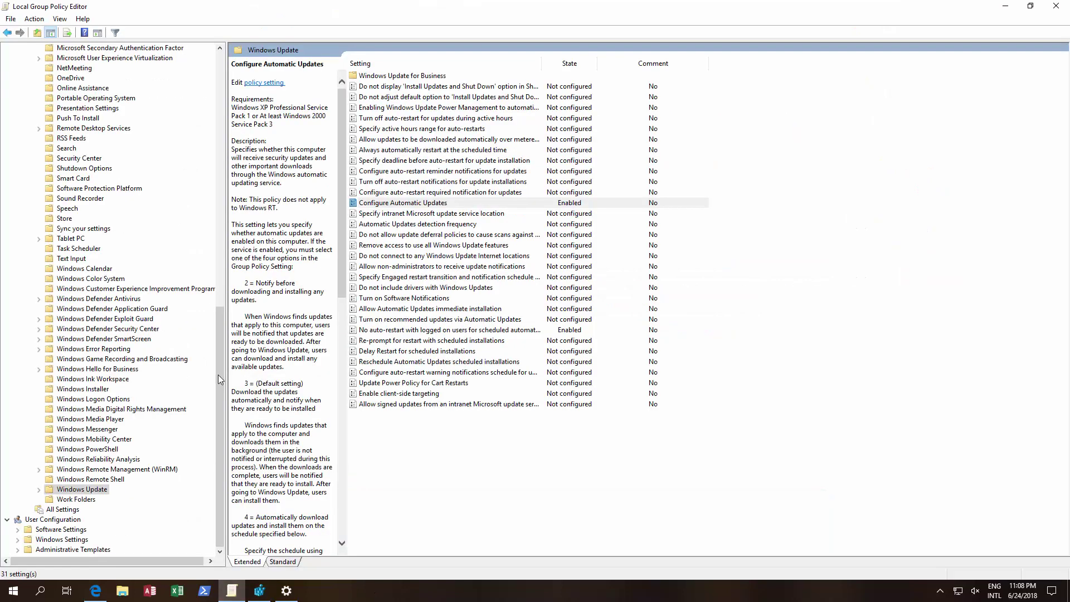
pyautogui.scroll(5, 196, 306)
pyautogui.scroll(6, 196, 305)
pyautogui.scroll(6, 193, 307)
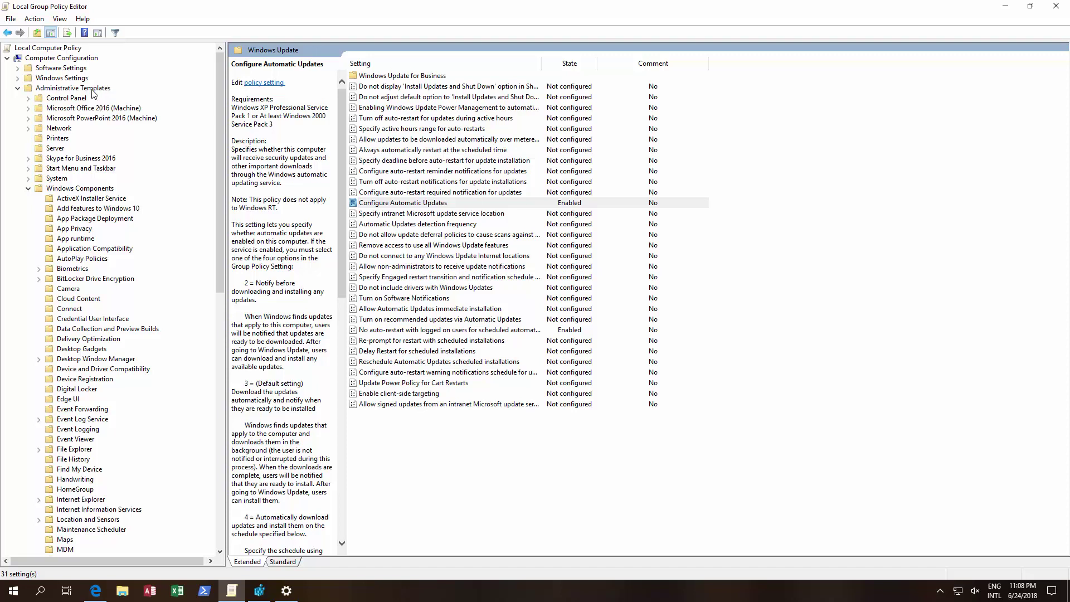
pyautogui.click(98, 594)
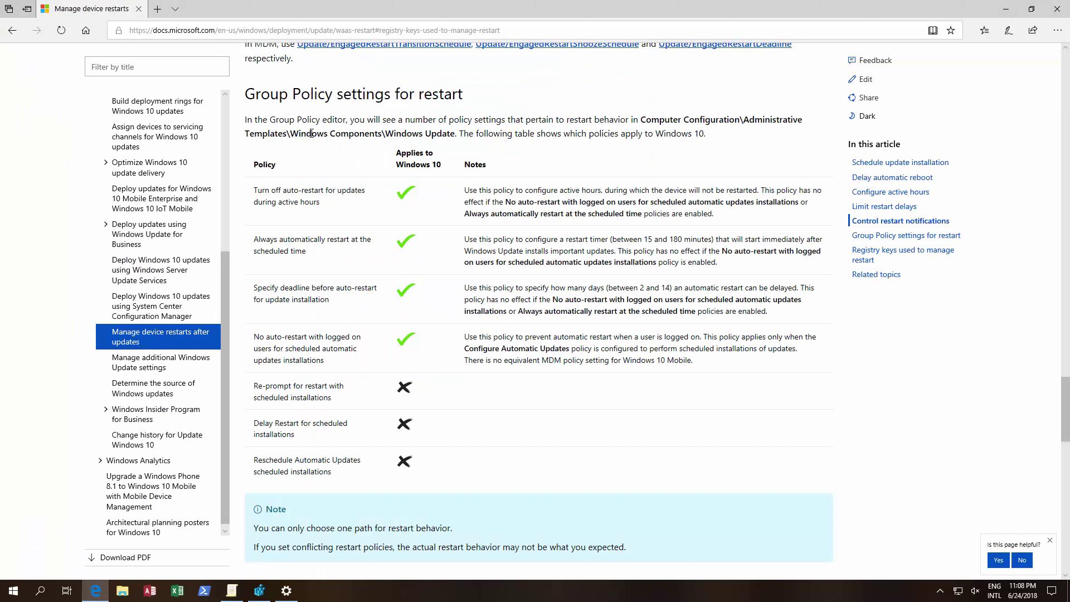
pyautogui.click(231, 591)
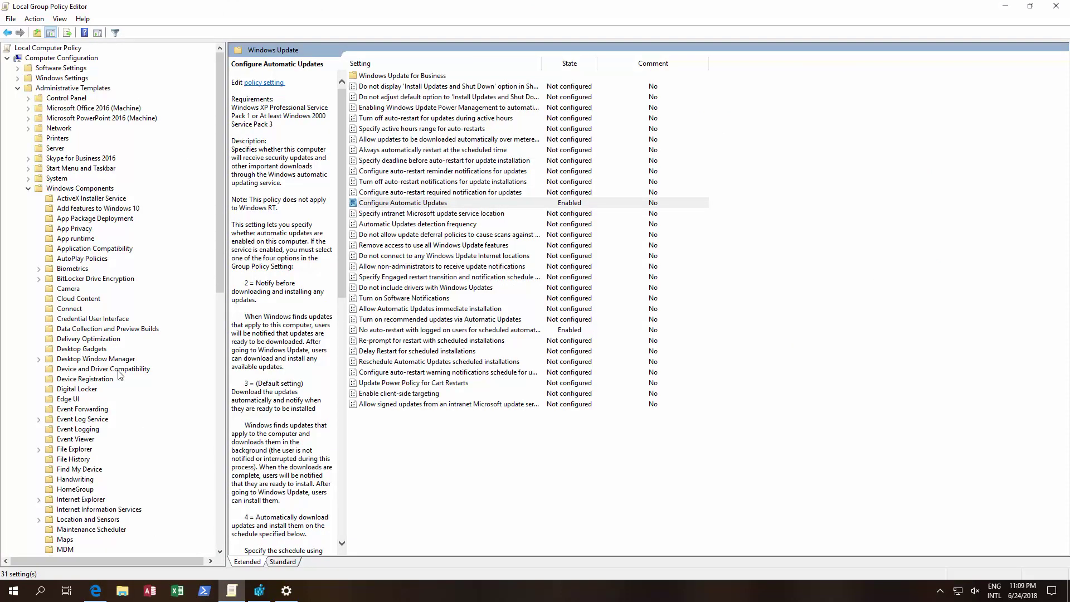
pyautogui.scroll(-2, 122, 386)
pyautogui.scroll(-4, 125, 410)
pyautogui.scroll(-3, 126, 410)
pyautogui.scroll(-3, 125, 411)
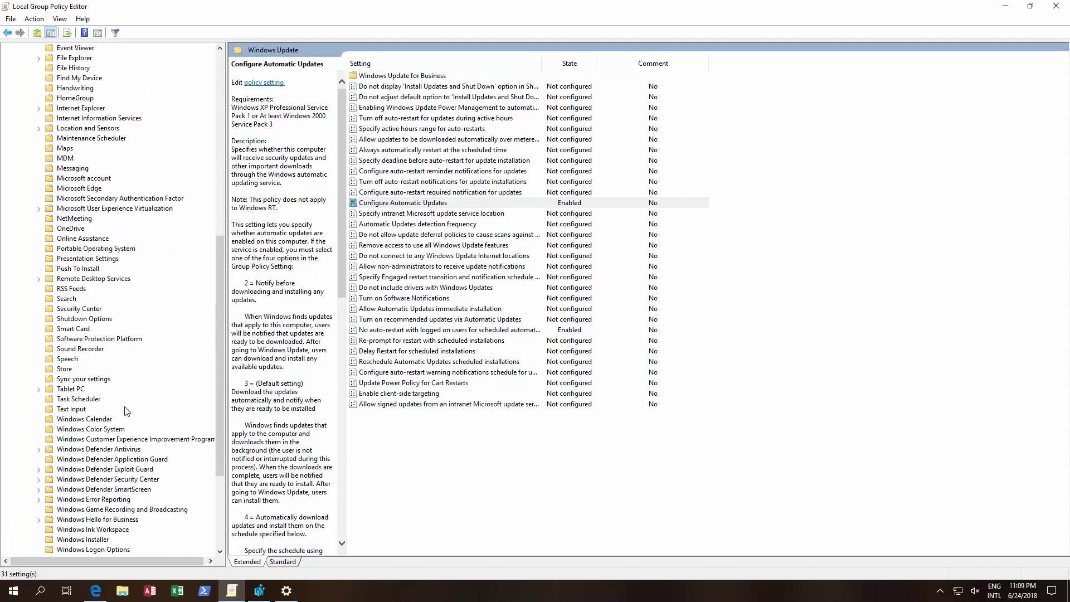
pyautogui.scroll(-4, 126, 410)
pyautogui.scroll(-2, 126, 410)
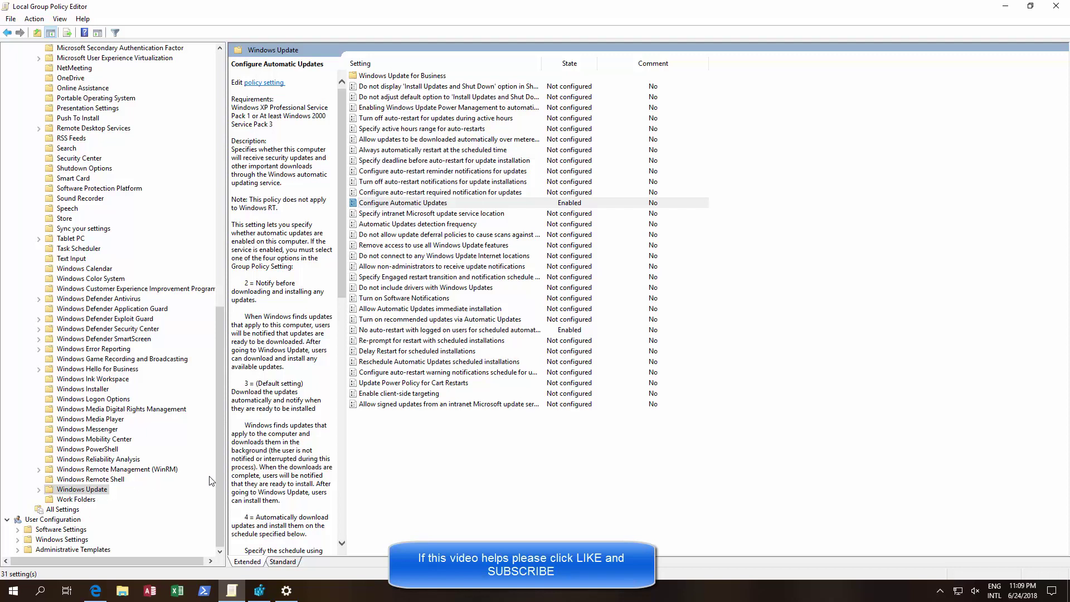
pyautogui.click(412, 206)
pyautogui.doubleClick(411, 206)
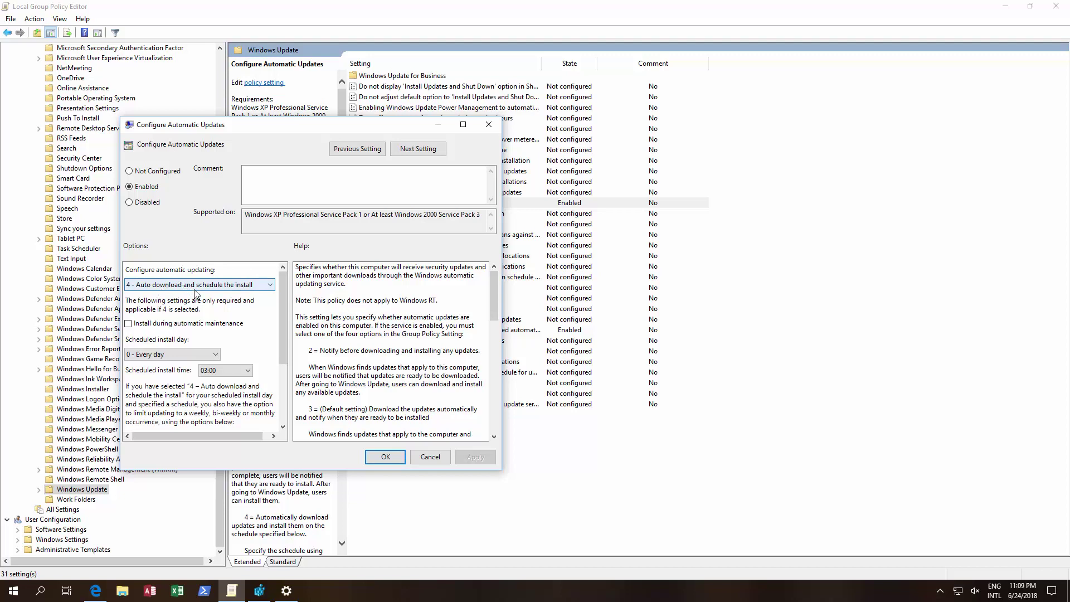
pyautogui.click(385, 457)
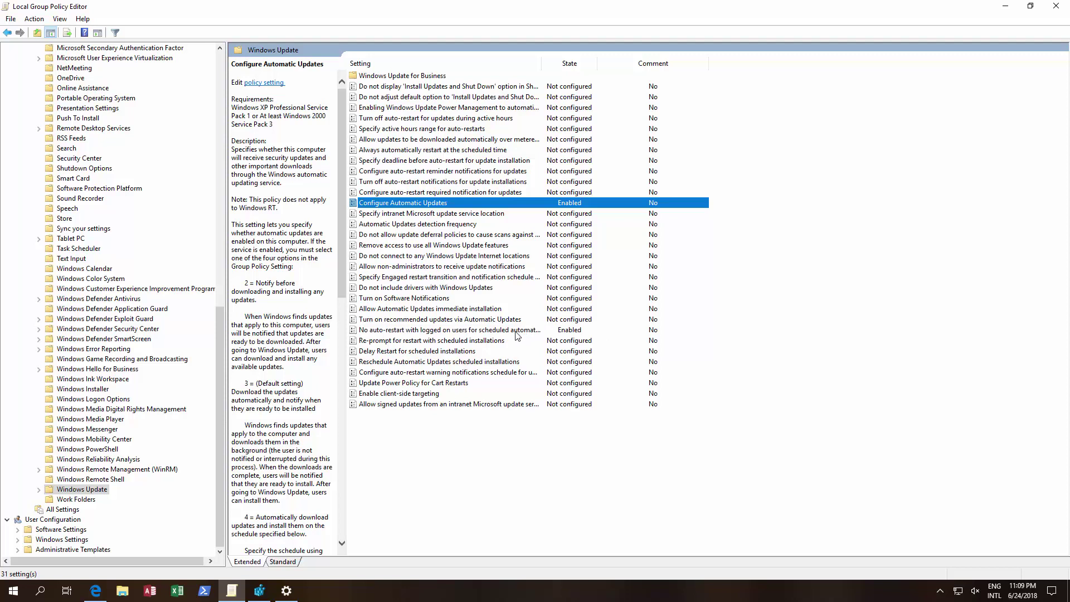
# Step: Confirm the 'No auto-restart with logged on users' policy is Enabled
pyautogui.doubleClick(515, 333)
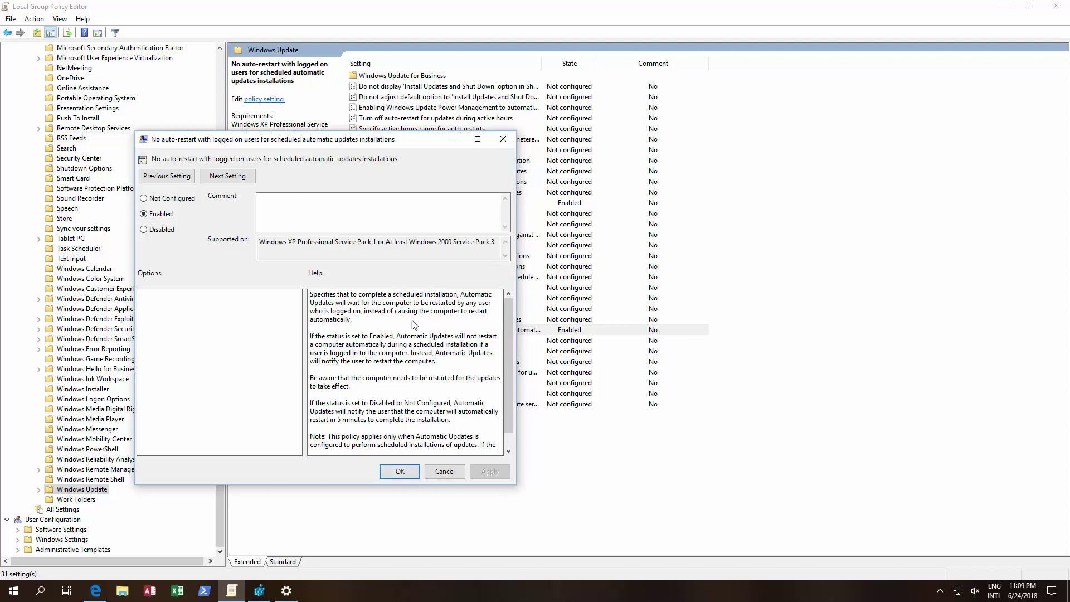
pyautogui.click(400, 471)
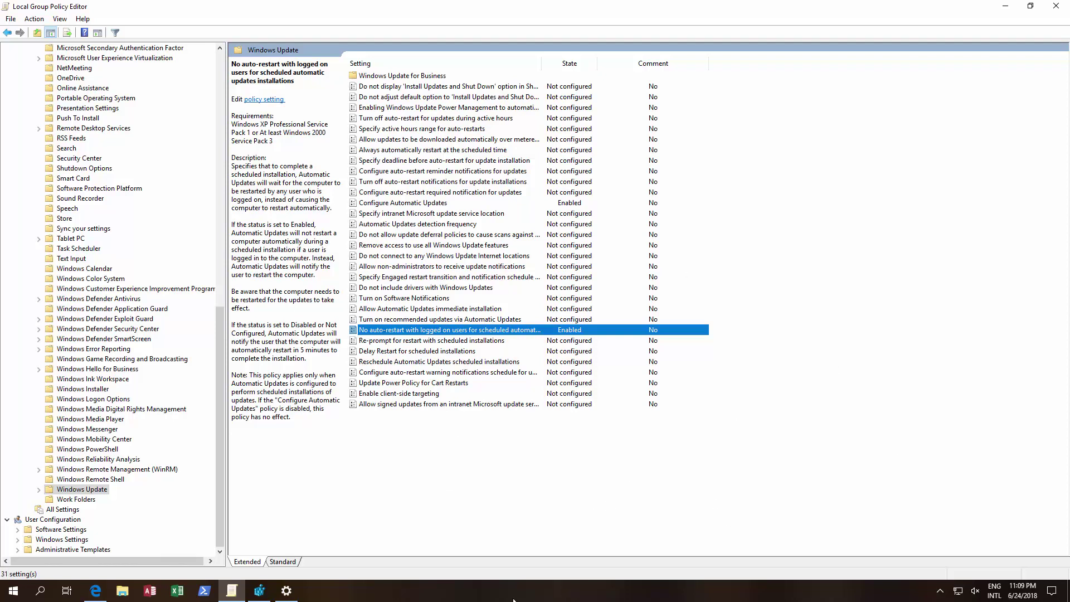
pyautogui.click(10, 595)
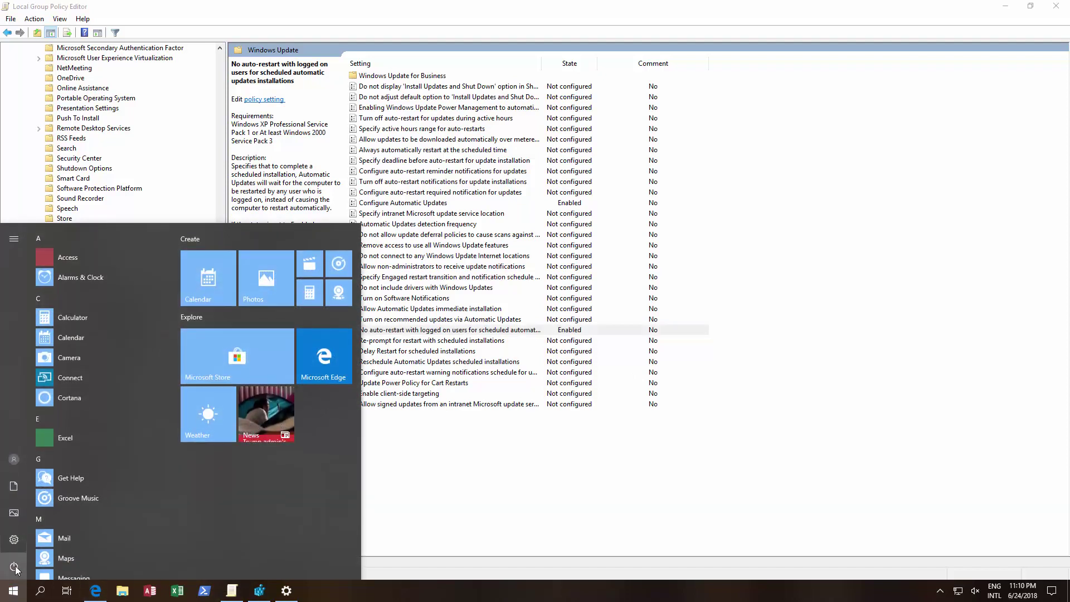
# Step: Minimize Group Policy Editor and launch Registry Editor from a Start search for regedit
pyautogui.click(492, 521)
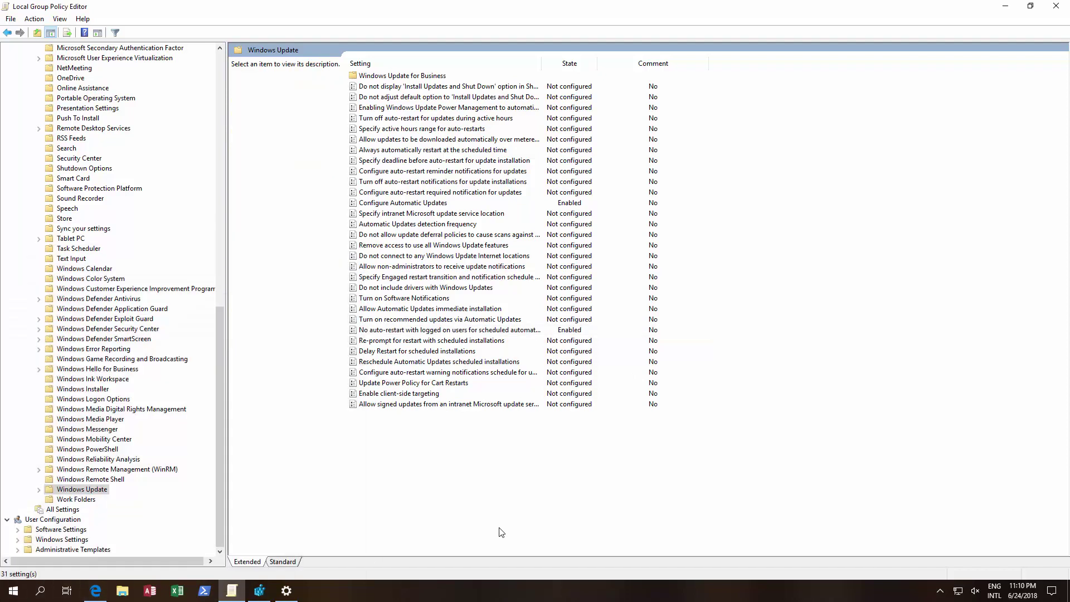
pyautogui.click(1005, 7)
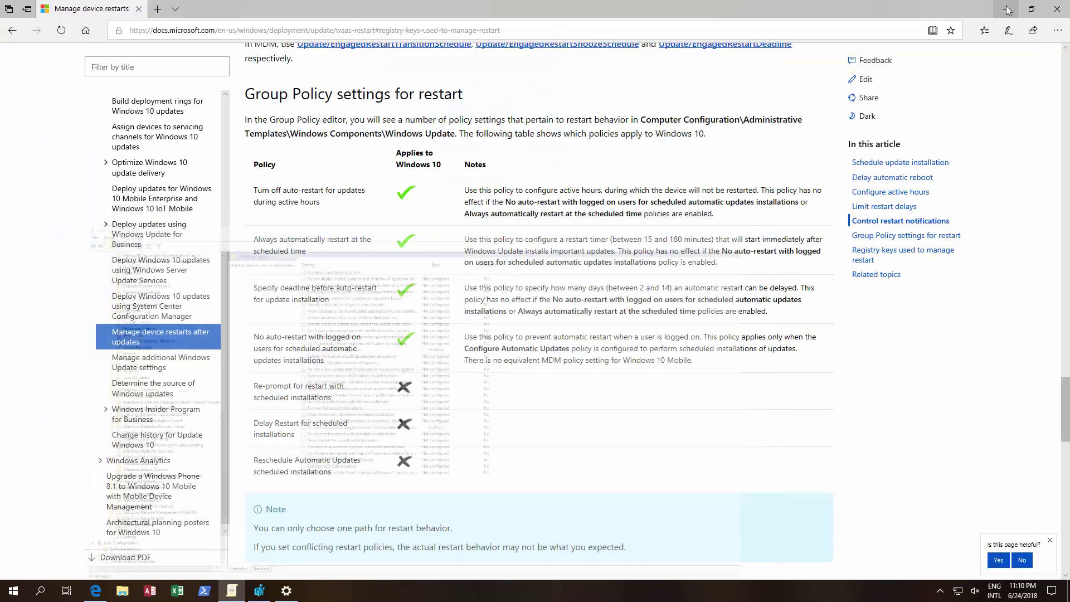
pyautogui.scroll(-2, 610, 339)
pyautogui.scroll(-5, 610, 335)
pyautogui.scroll(2, 610, 336)
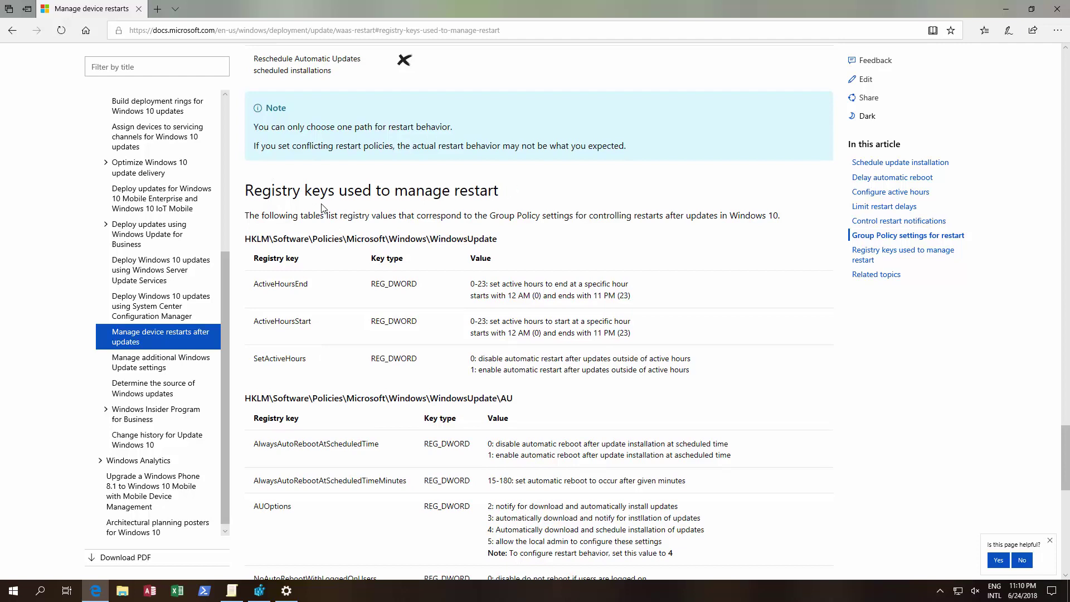
pyautogui.click(8, 596)
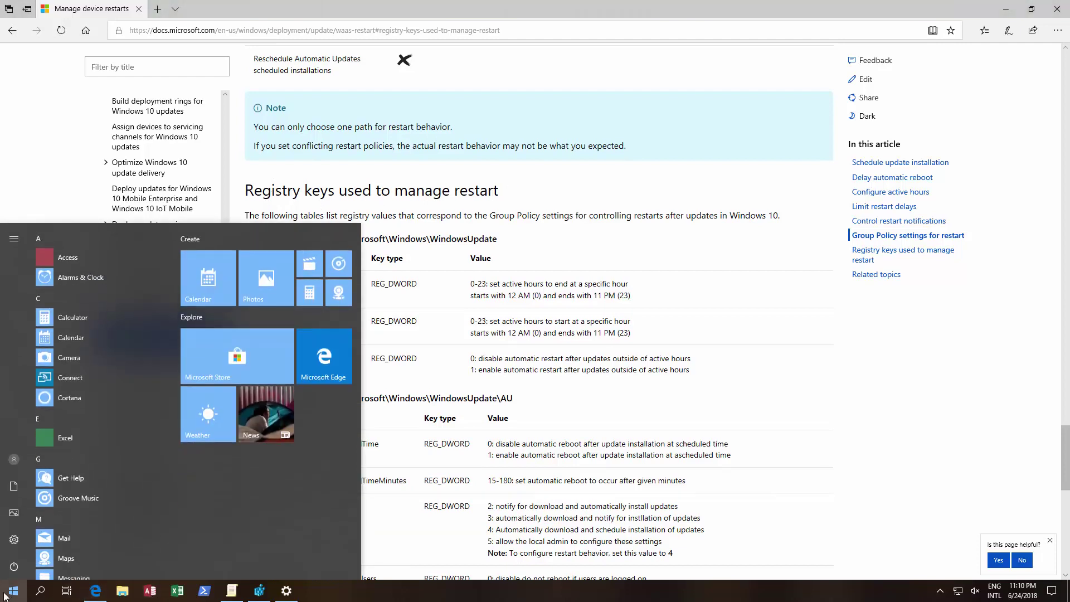
pyautogui.click(8, 595)
pyautogui.write('regedit')
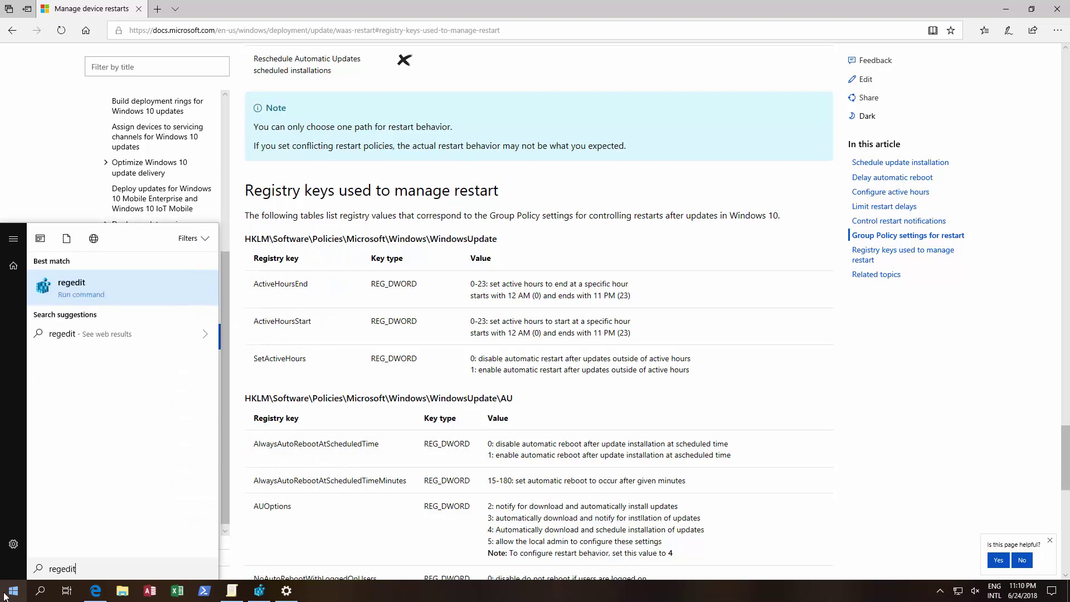
pyautogui.click(780, 408)
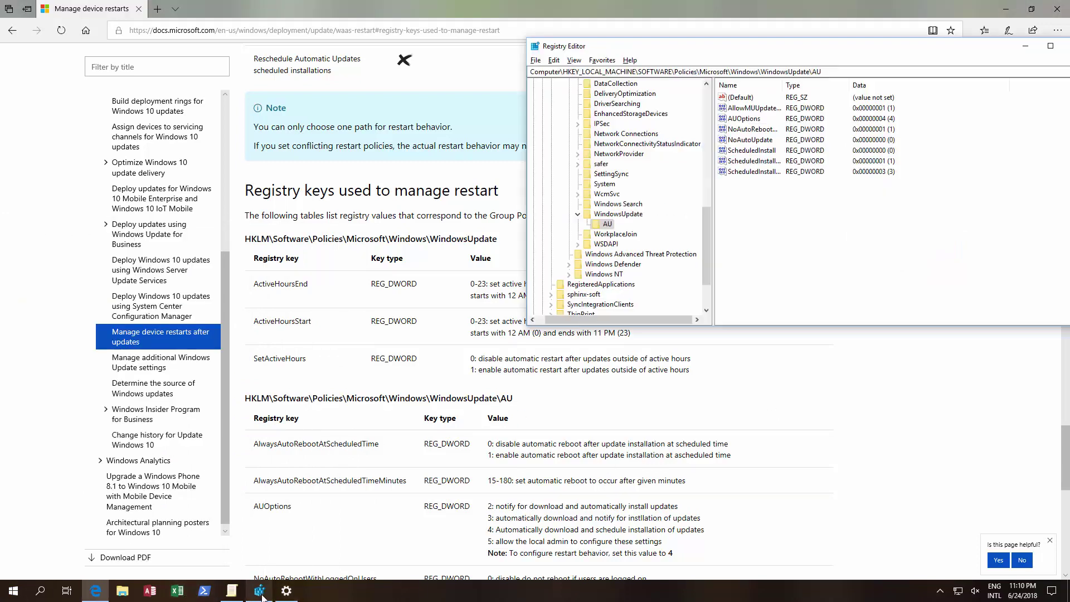
# Step: Trace Registry Editor to Policies\Microsoft\Windows\WindowsUpdate\AU, then return to the docs combinations list
pyautogui.click(259, 592)
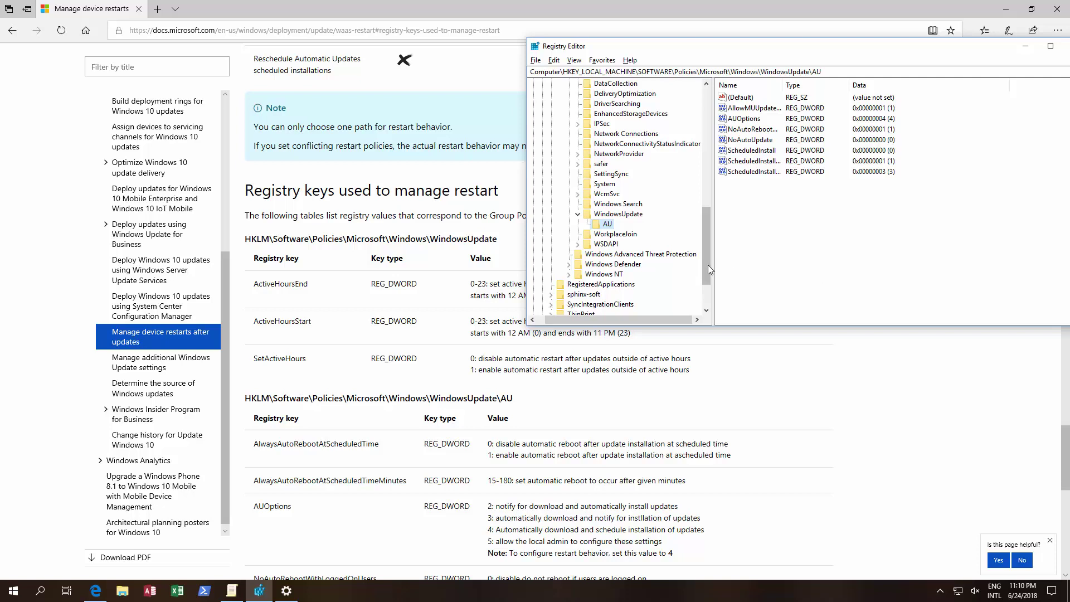
pyautogui.scroll(10, 708, 265)
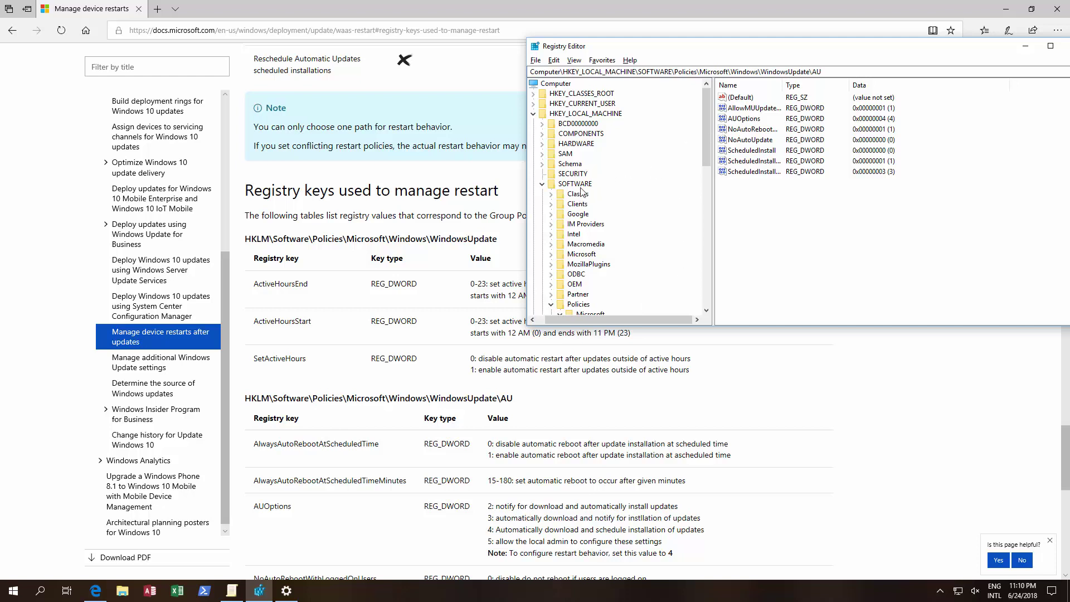
pyautogui.moveTo(708, 139); pyautogui.dragTo(700, 194)
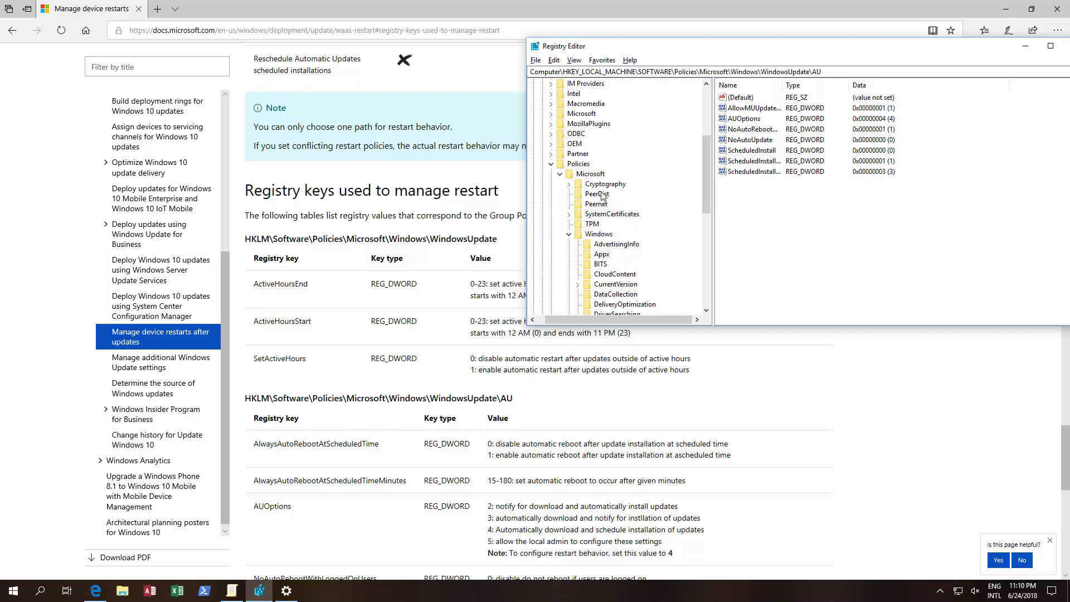
pyautogui.moveTo(707, 174); pyautogui.dragTo(698, 247)
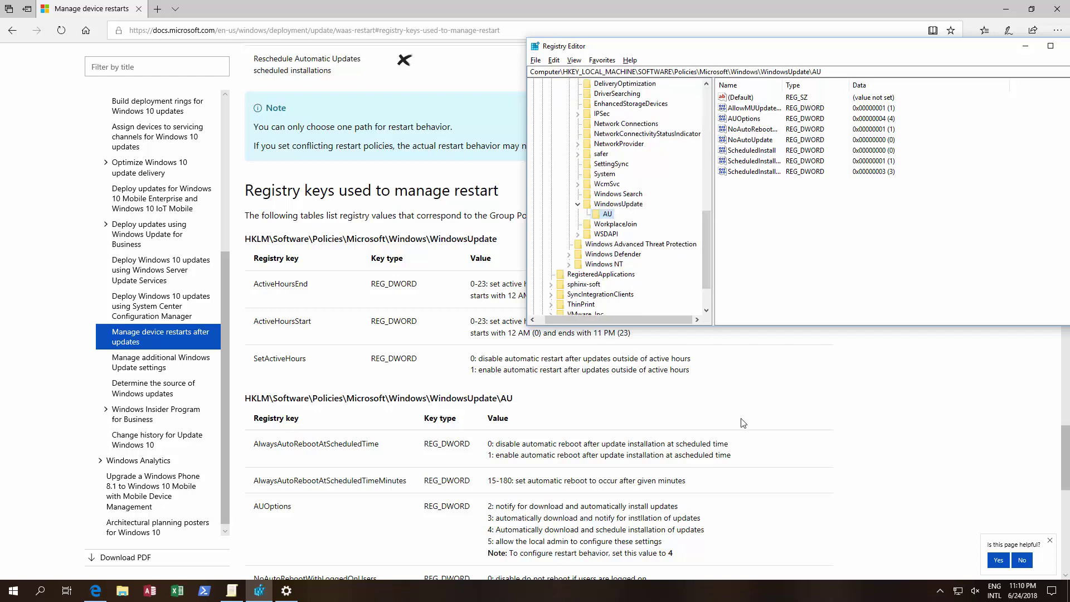
pyautogui.click(831, 517)
pyautogui.scroll(-1, 840, 502)
pyautogui.scroll(-3, 845, 487)
pyautogui.scroll(-1, 845, 487)
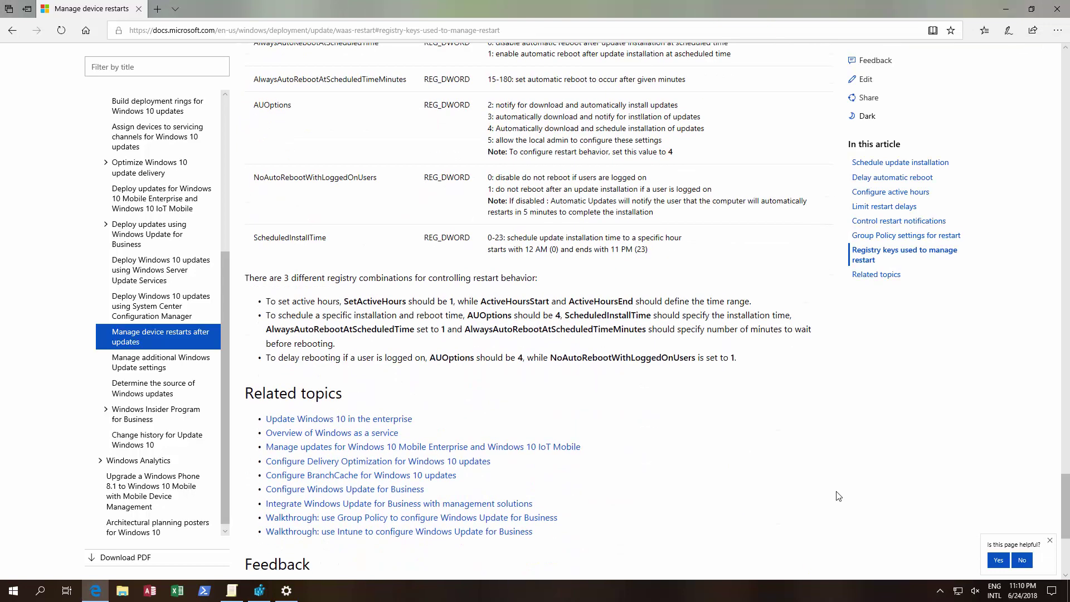
# Step: Highlight the docs' delay-reboot sentence and confirm AUOptions is 4 in Registry Editor
pyautogui.moveTo(266, 357); pyautogui.dragTo(741, 361)
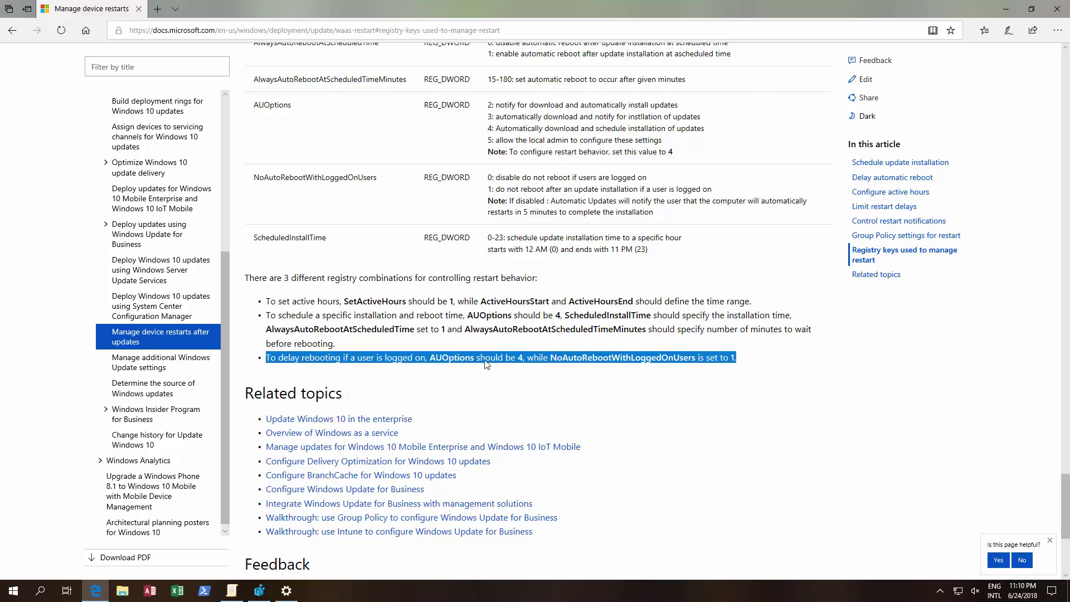
pyautogui.click(259, 591)
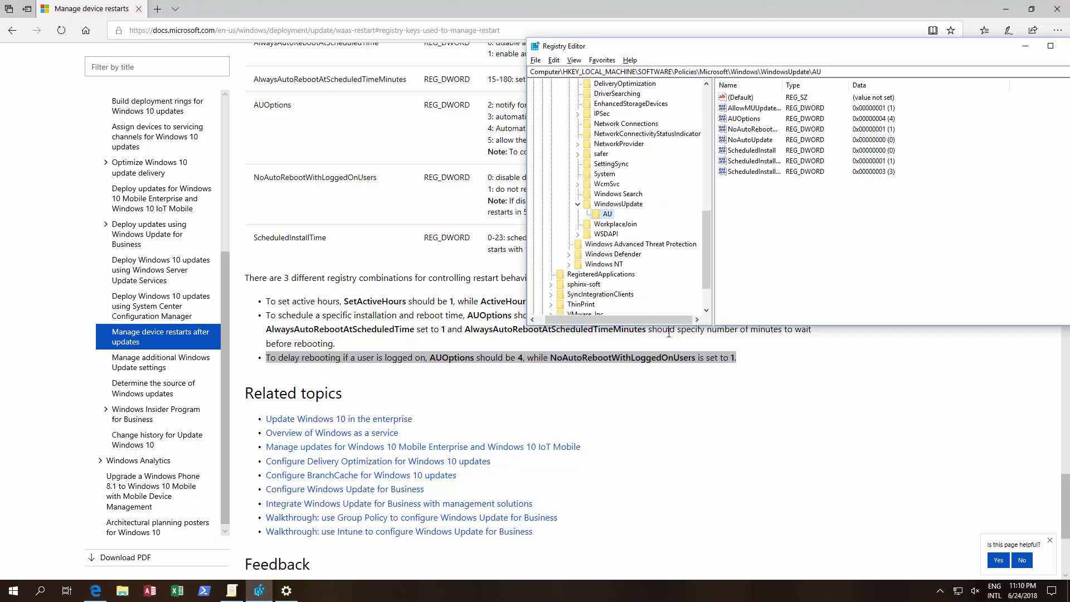
pyautogui.doubleClick(751, 119)
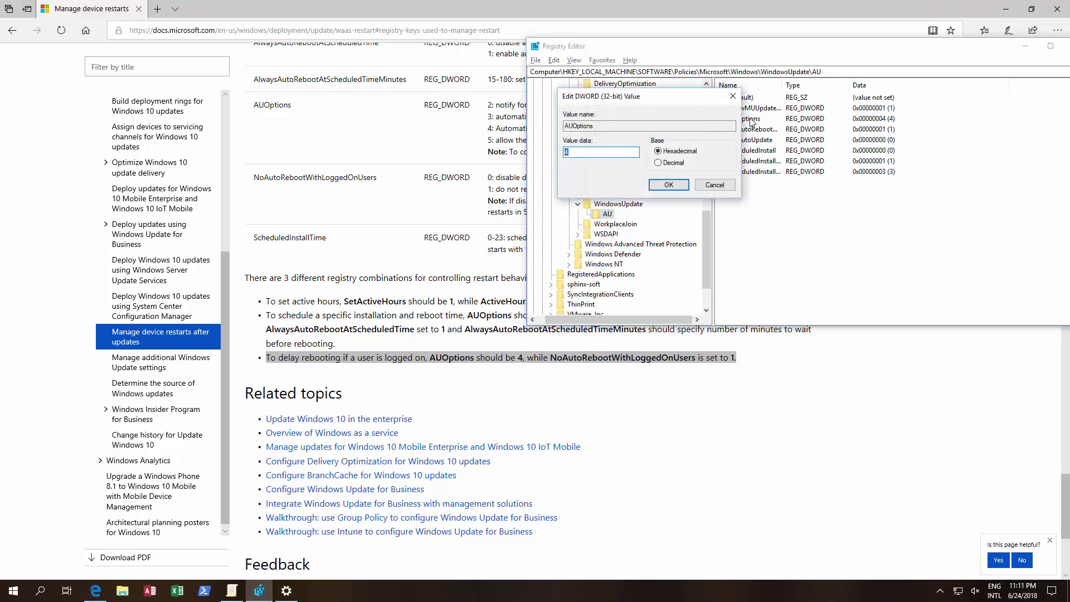
pyautogui.click(671, 186)
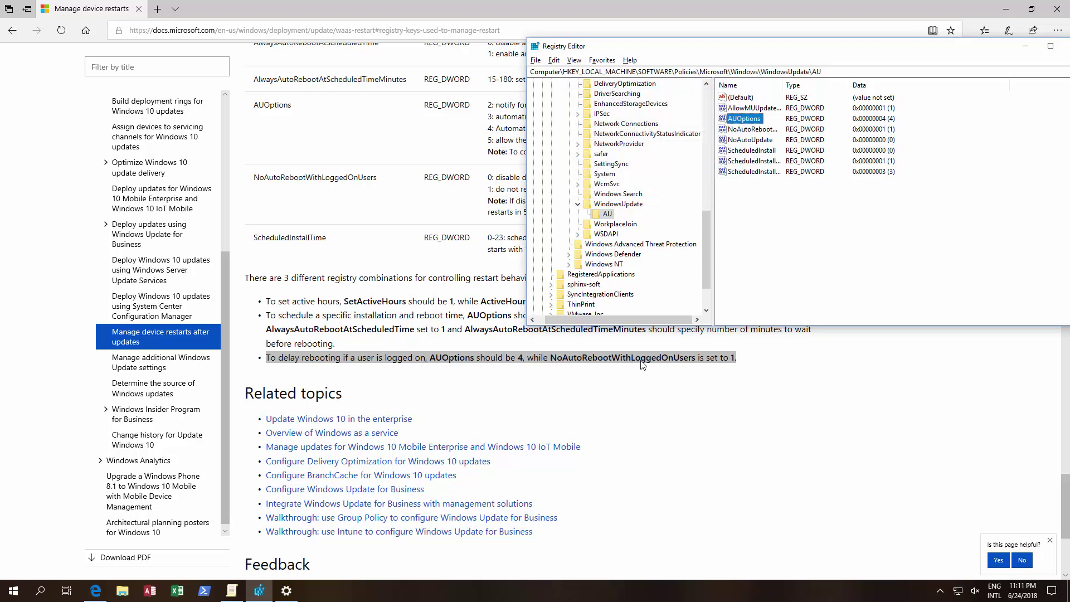
# Step: Check NoAutoUpdate unchanged and confirm NoAutoRebootWithLoggedOnUsers is 1
pyautogui.doubleClick(752, 140)
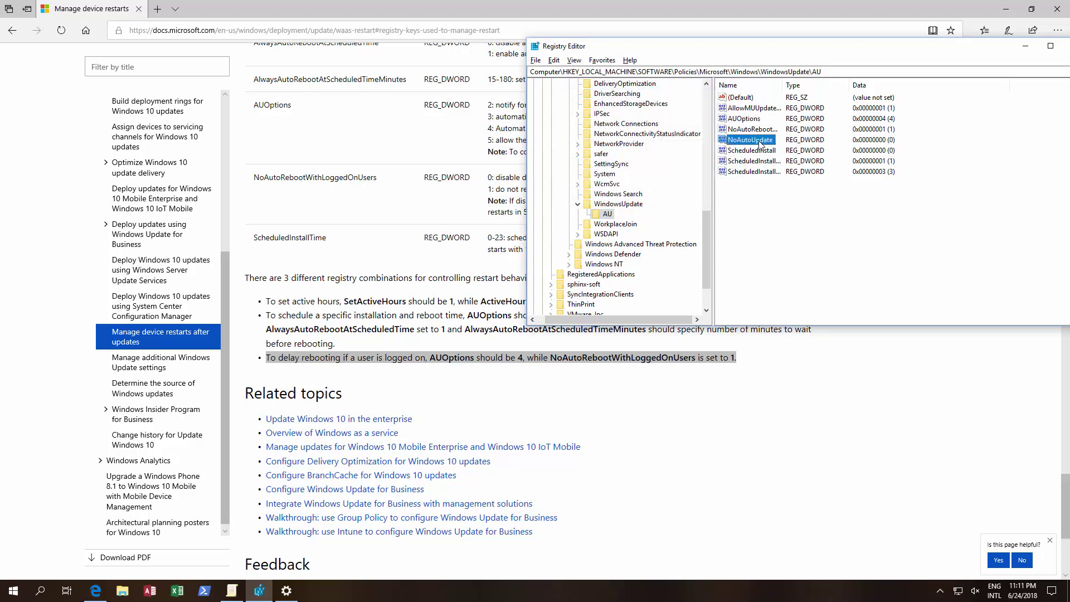
pyautogui.click(715, 185)
pyautogui.doubleClick(753, 131)
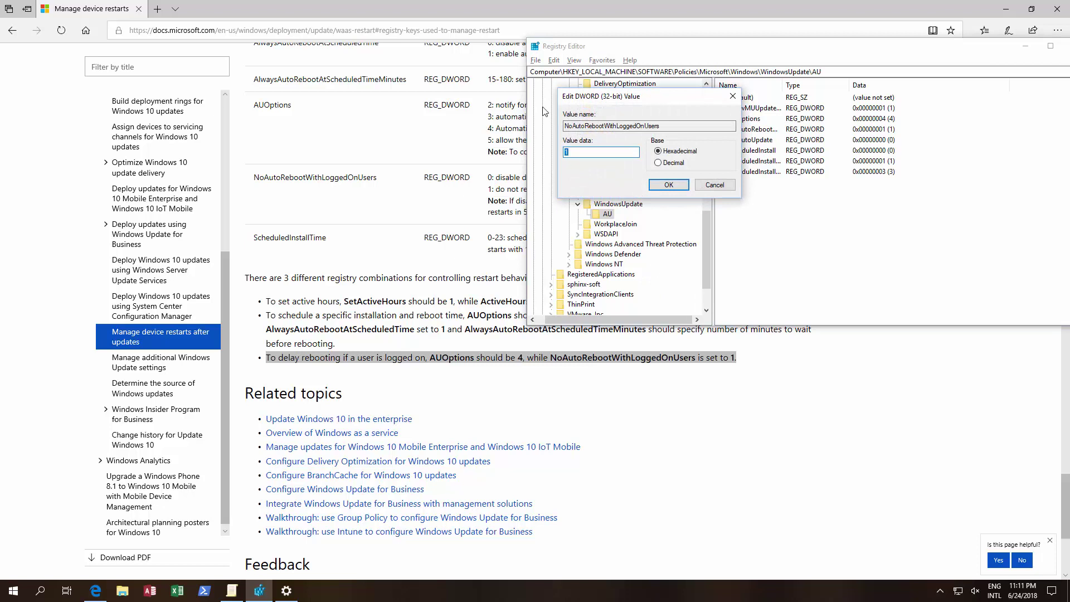
pyautogui.click(669, 184)
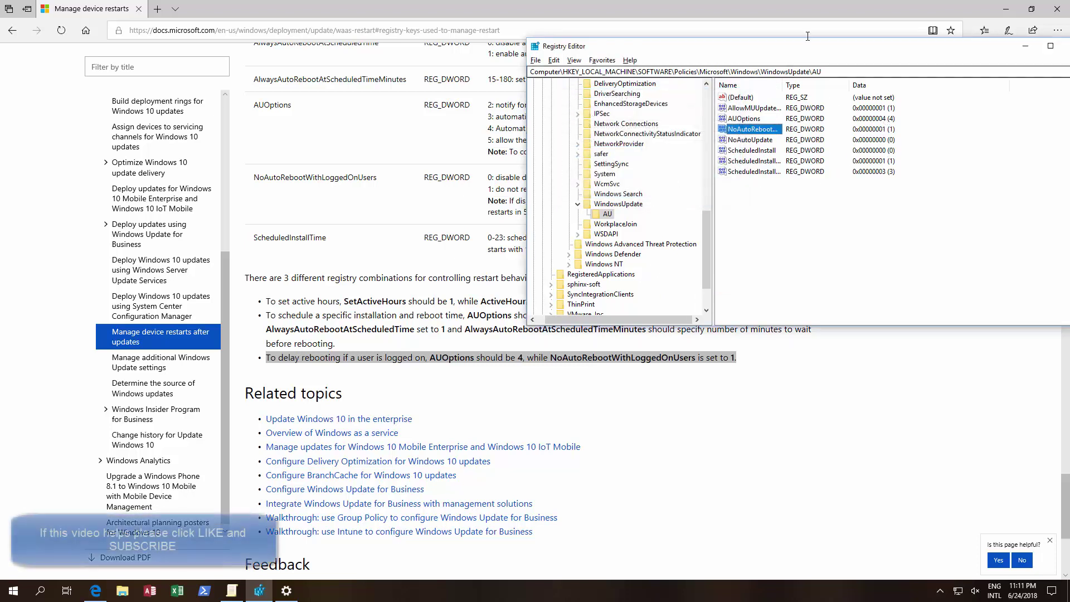
pyautogui.moveTo(1062, 48); pyautogui.dragTo(907, 59)
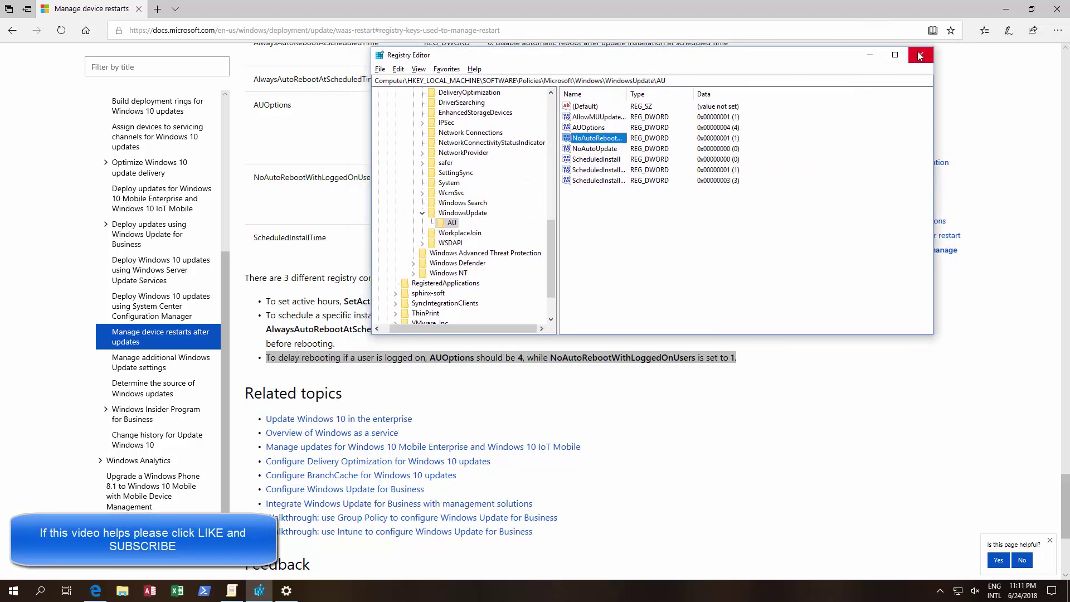
# Step: Close Registry Editor, leaving the Docs restart page with its highlighted sentence in view
pyautogui.click(921, 55)
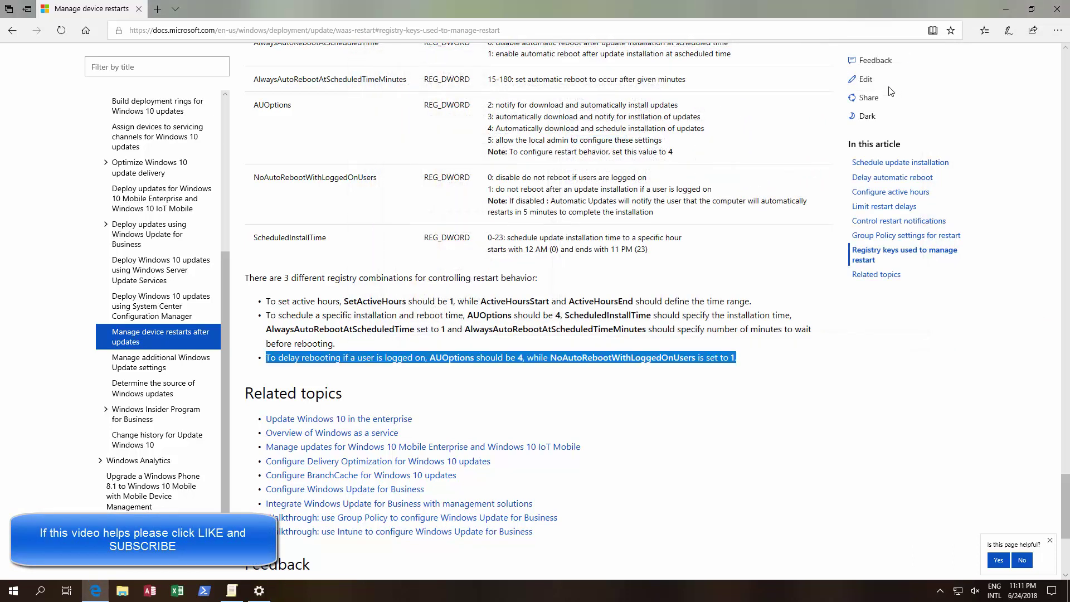